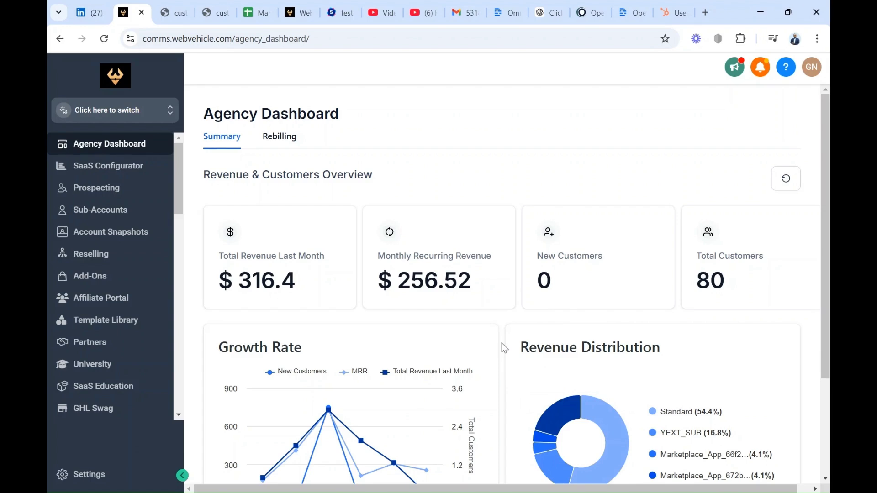
- Search the App Marketplace for 'hubspo' and open the Connect To HUBSPOT app
scroll(99, 336, "down", 3)
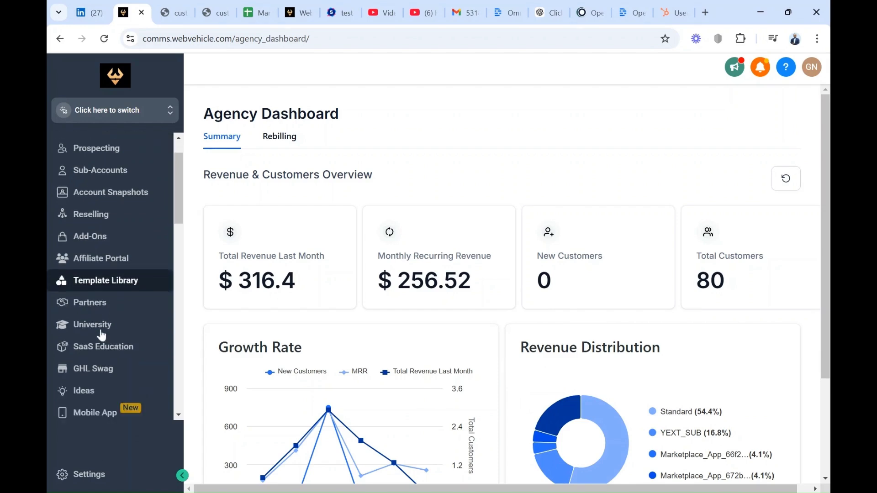
scroll(99, 333, "down", 1)
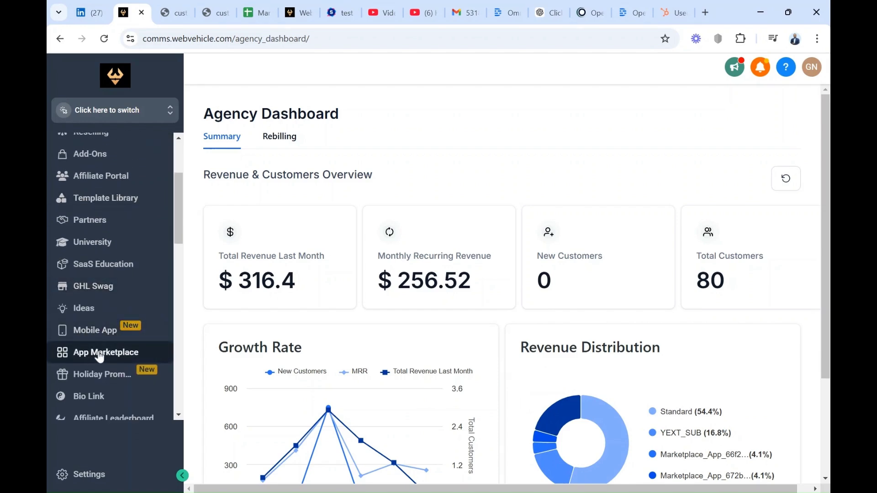
left_click(100, 352)
left_click(701, 203)
type("hubspo")
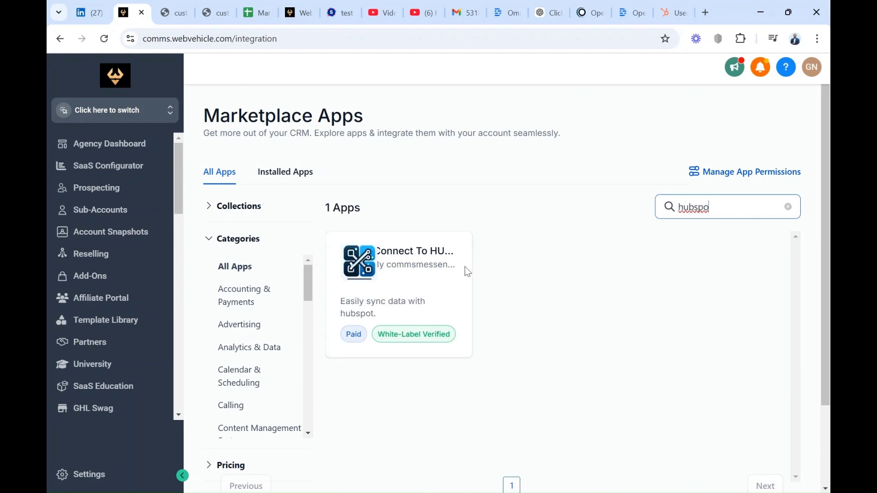
left_click(408, 283)
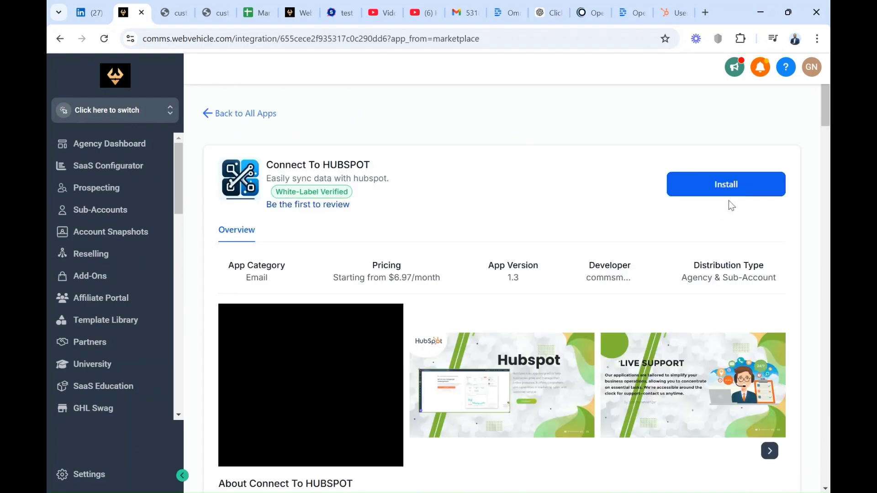
- Install Connect To HUBSPOT on Sub-Account 1 with the $6.97/month standard plan
left_click(744, 194)
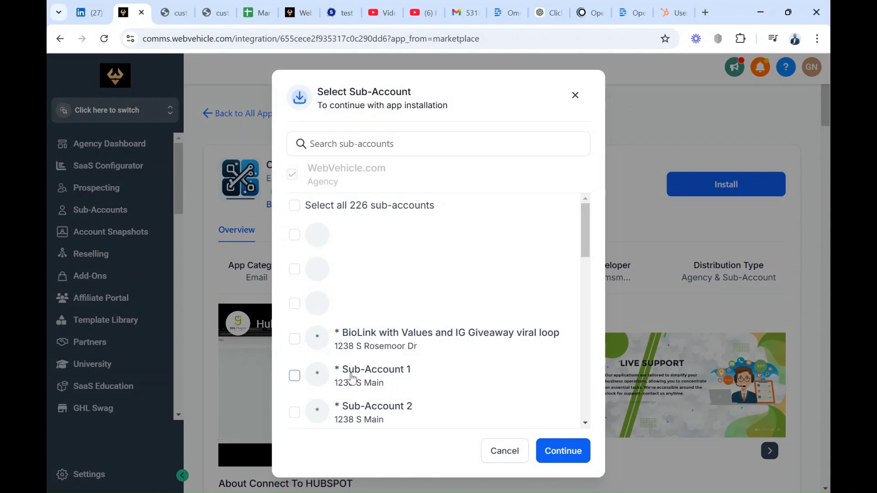
left_click(294, 376)
left_click(565, 450)
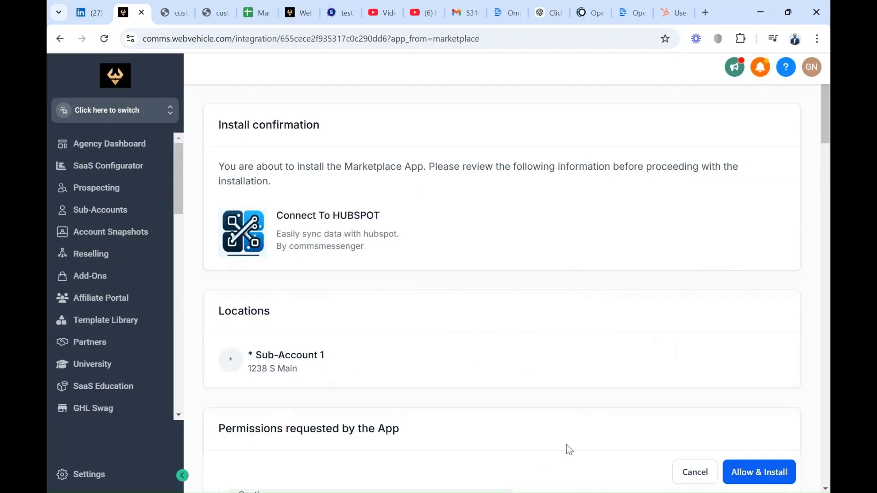
left_click(745, 477)
left_click(456, 315)
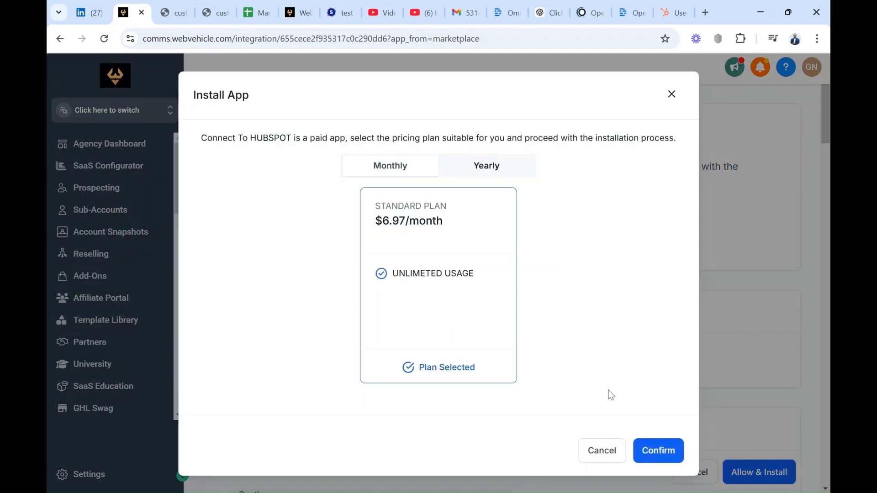
left_click(656, 451)
left_click(553, 201)
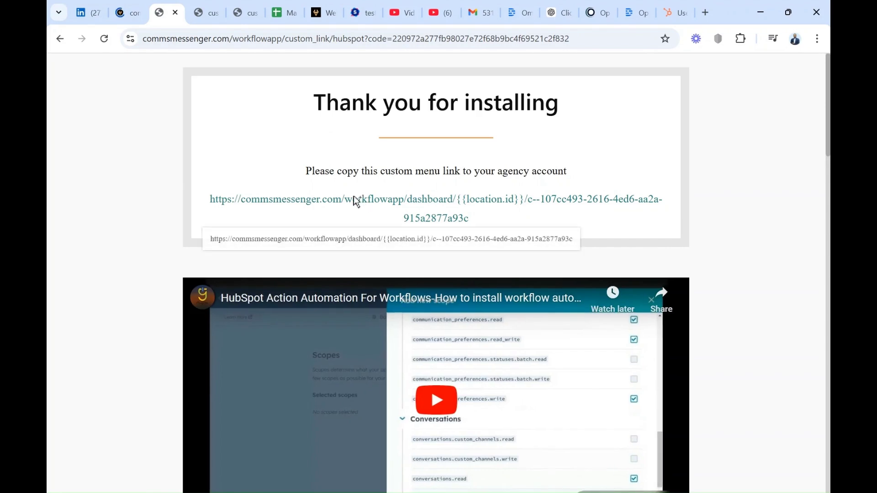
- Copy the custom menu link from the thank-you page and return to the WebVehicle tab
left_click(304, 200)
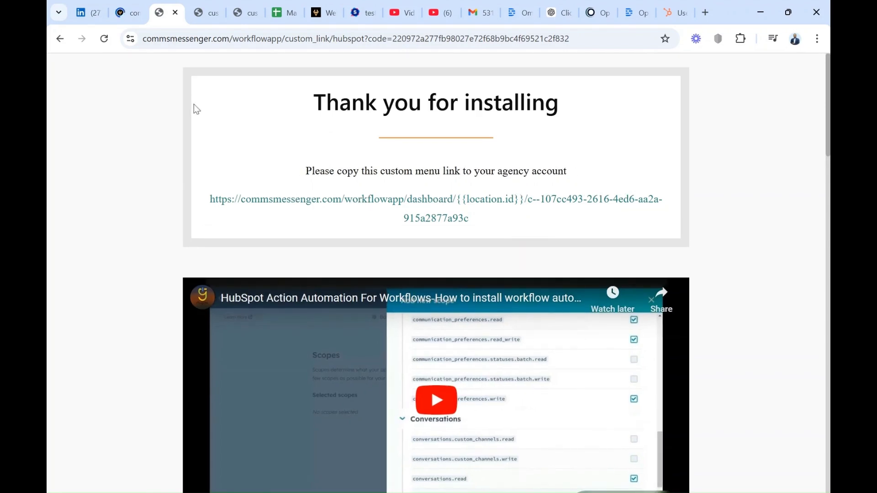
key("ctrl+shift+Tab")
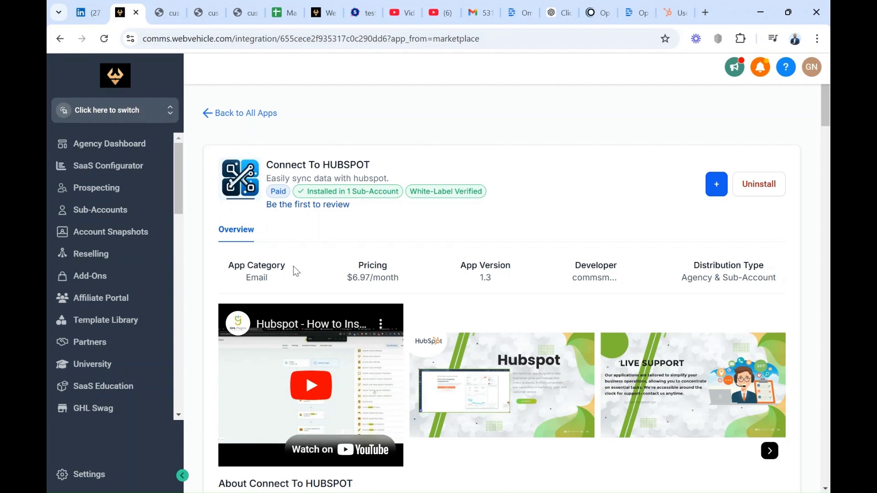
- Go to agency settings' Custom Menu Links and start a new custom menu link
scroll(182, 315, "down", 5)
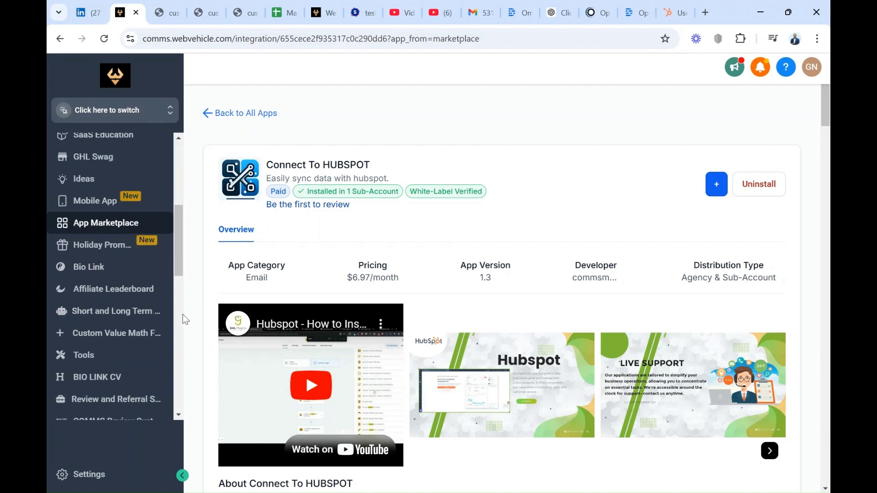
left_click(86, 476)
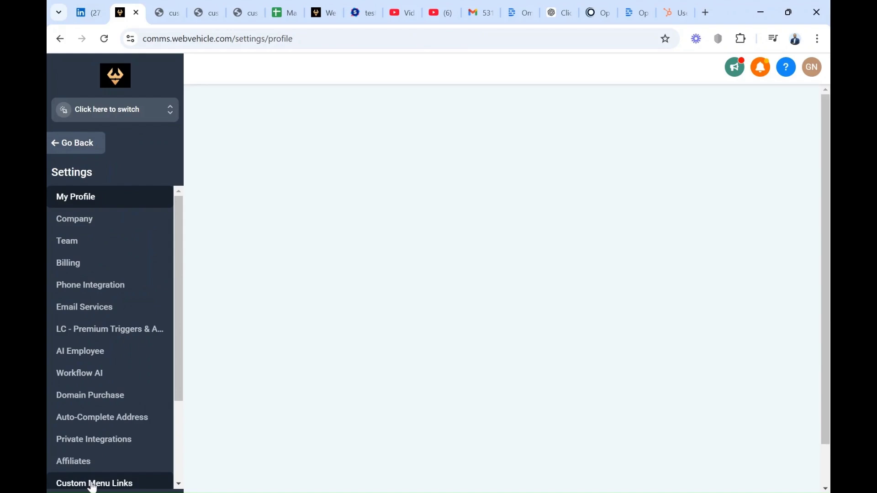
left_click(92, 485)
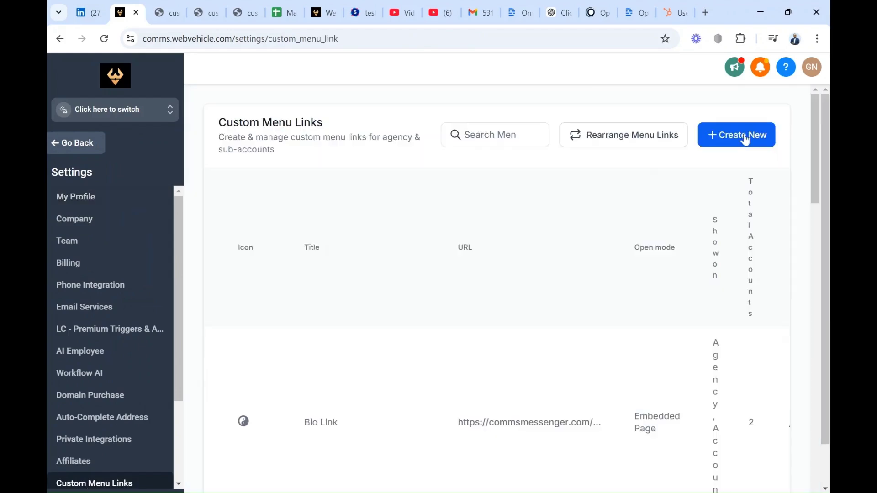
left_click(745, 139)
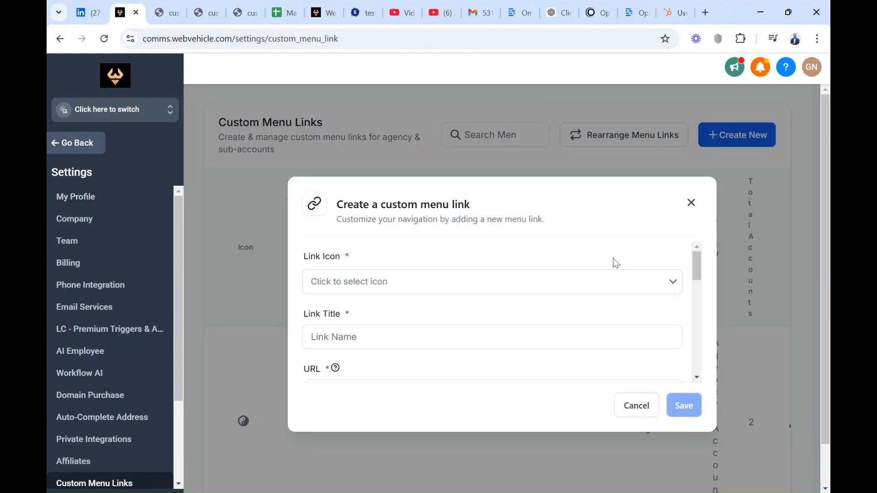
- Look through the icon, title, URL and role-visibility fields, then cancel the new link unsaved
left_click(675, 283)
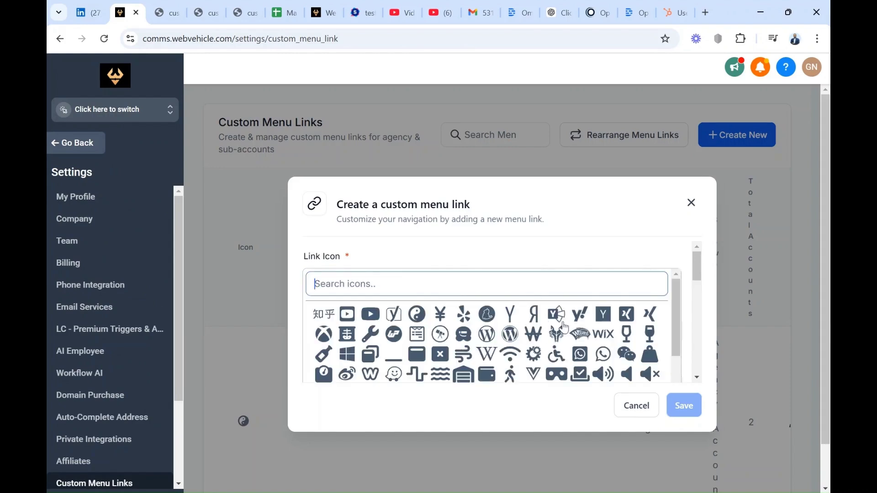
left_click(620, 248)
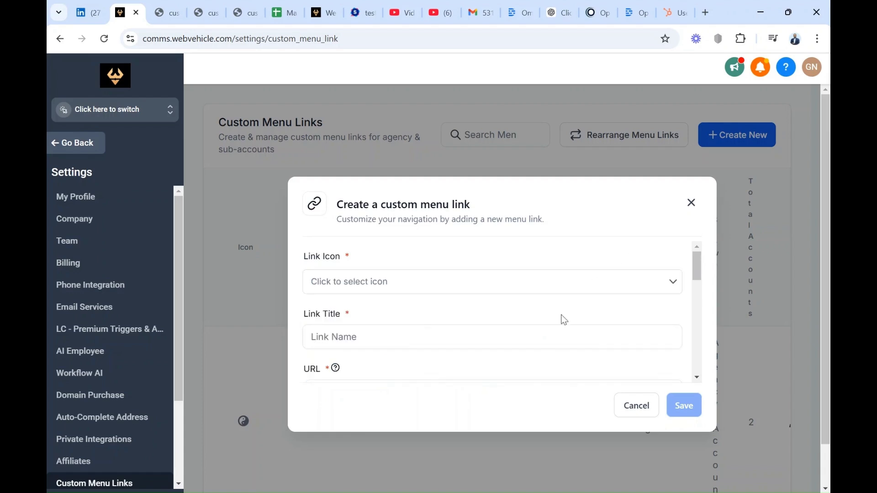
left_click(483, 332)
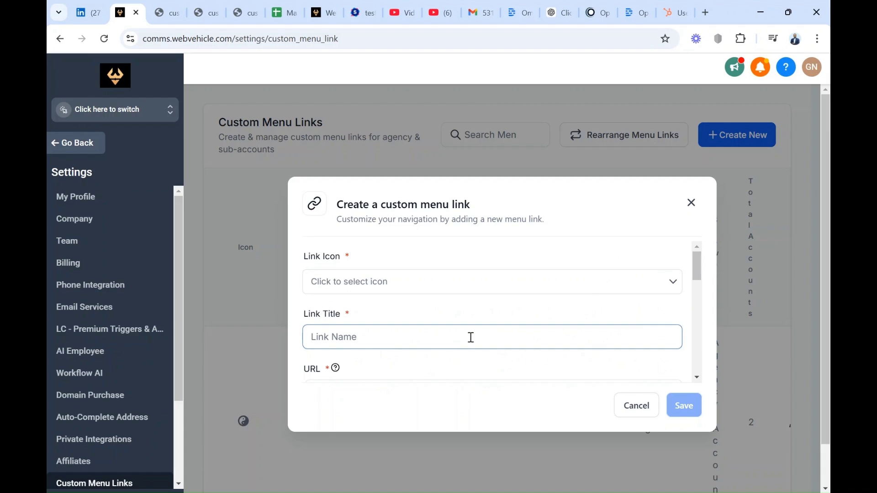
scroll(471, 337, "down", 2)
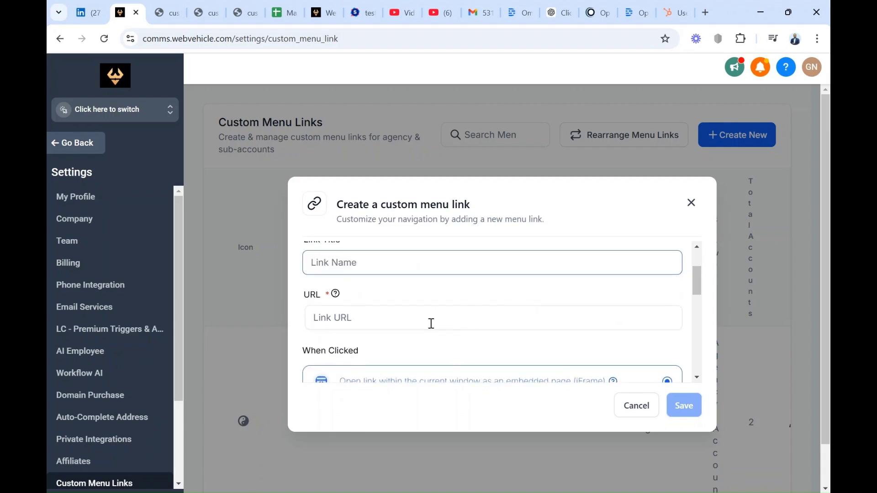
left_click(390, 319)
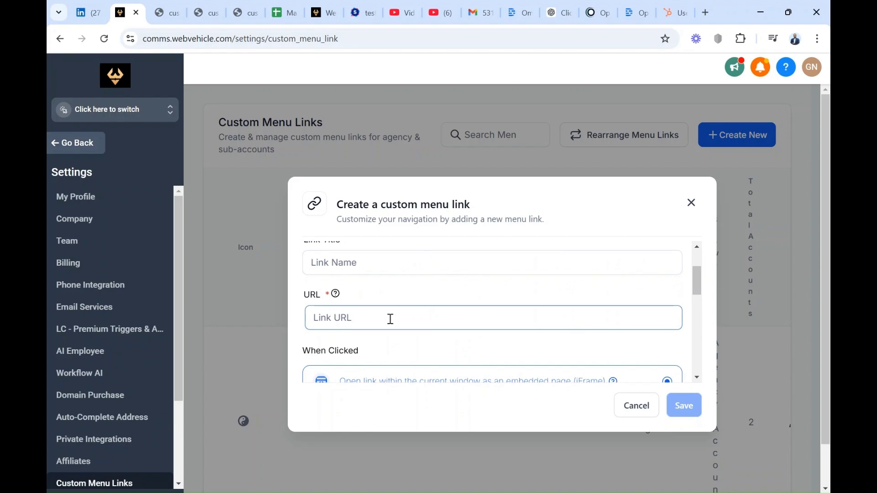
scroll(445, 334, "down", 5)
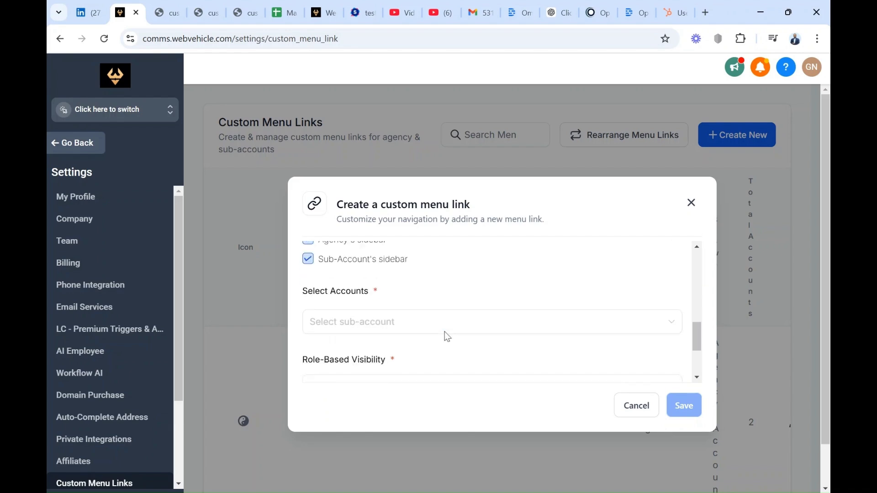
scroll(442, 287, "up", 1)
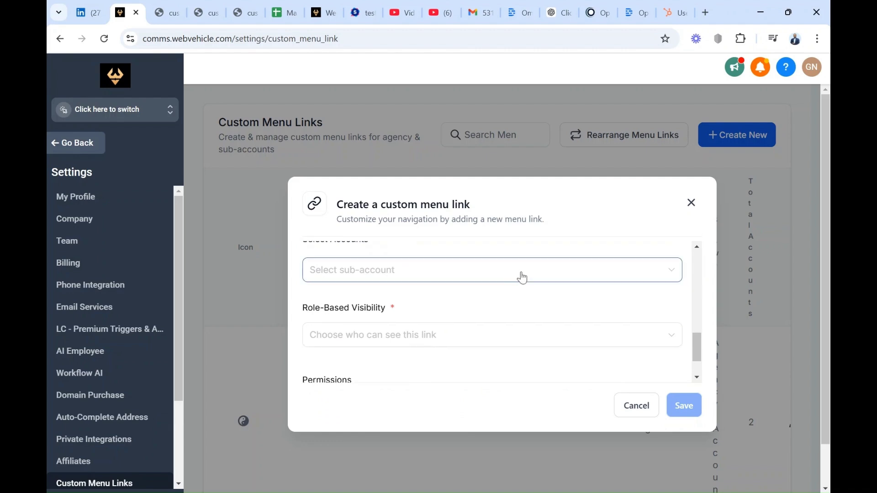
scroll(501, 344, "down", 1)
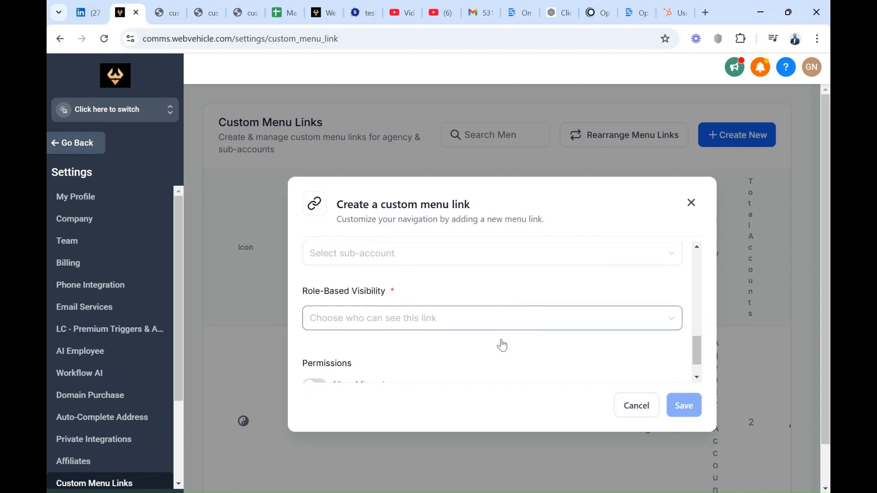
left_click(574, 308)
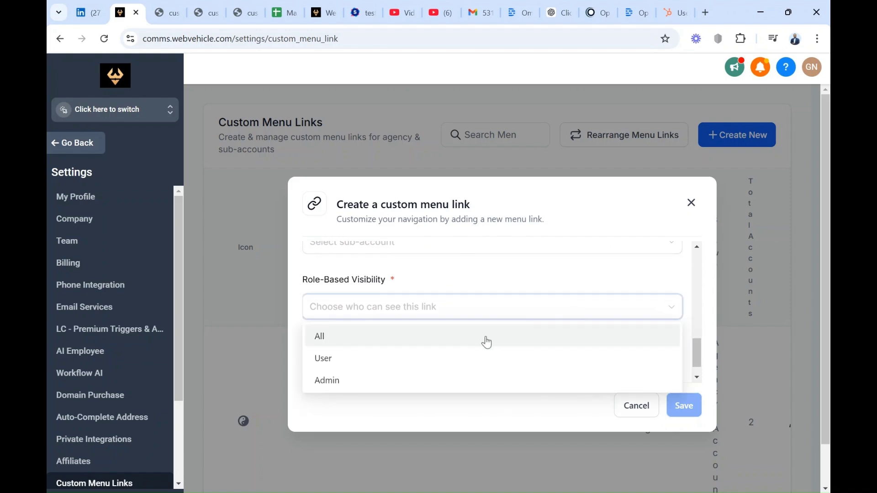
left_click(531, 267)
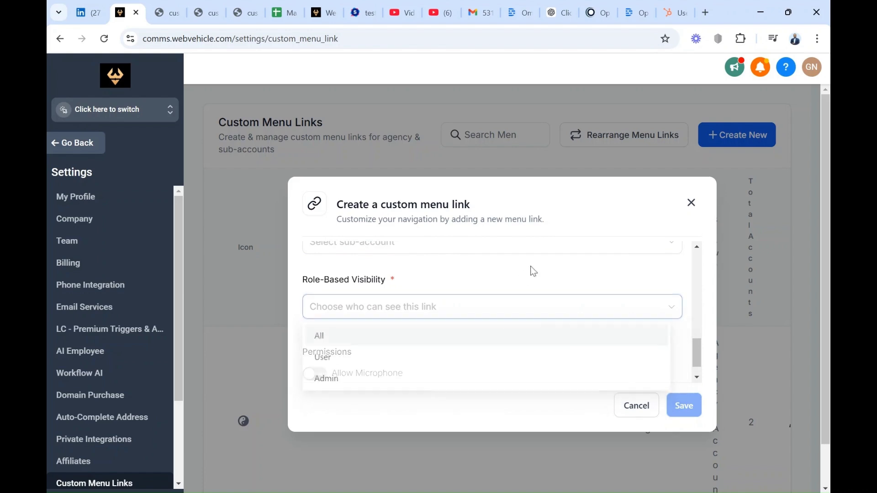
scroll(595, 305, "down", 2)
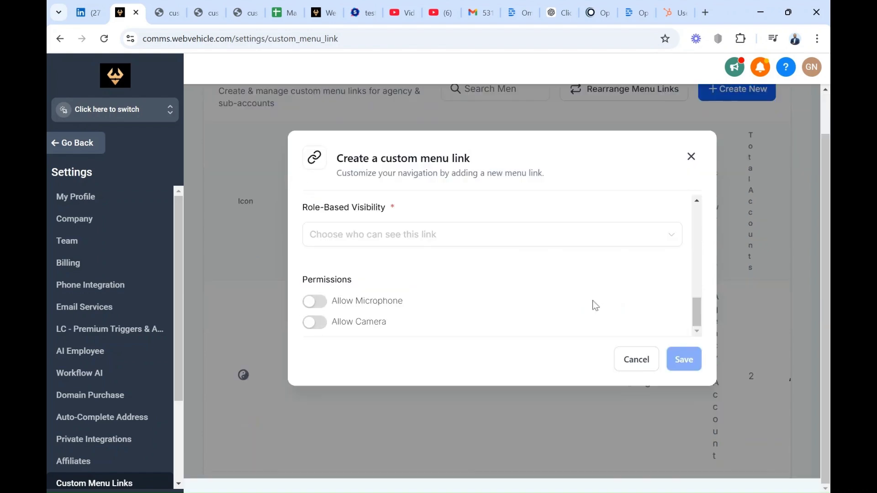
left_click(637, 360)
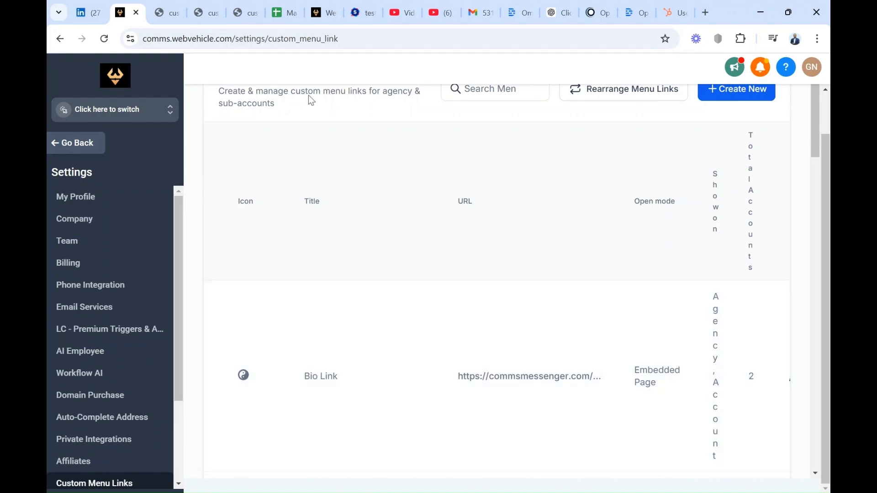
- In Sub-Account 1, search the Greg apps page for 'hubspot', which finds no available apps
left_click(322, 12)
scroll(110, 345, "down", 10)
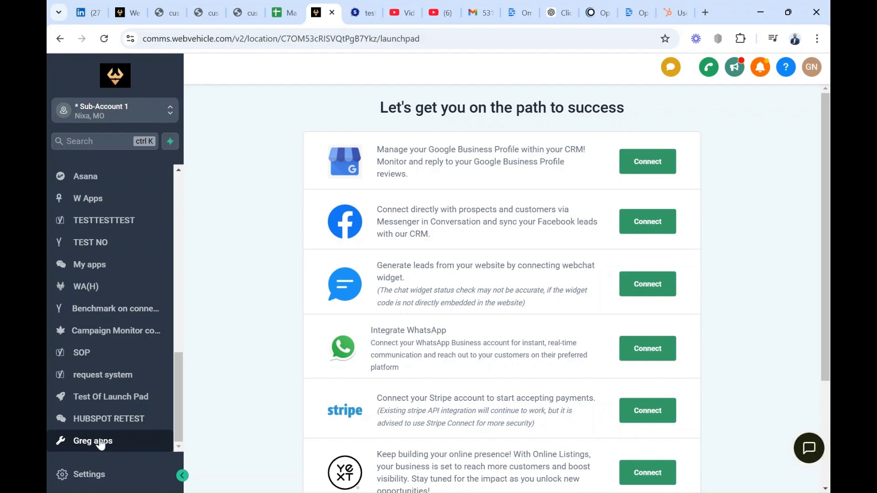
left_click(101, 442)
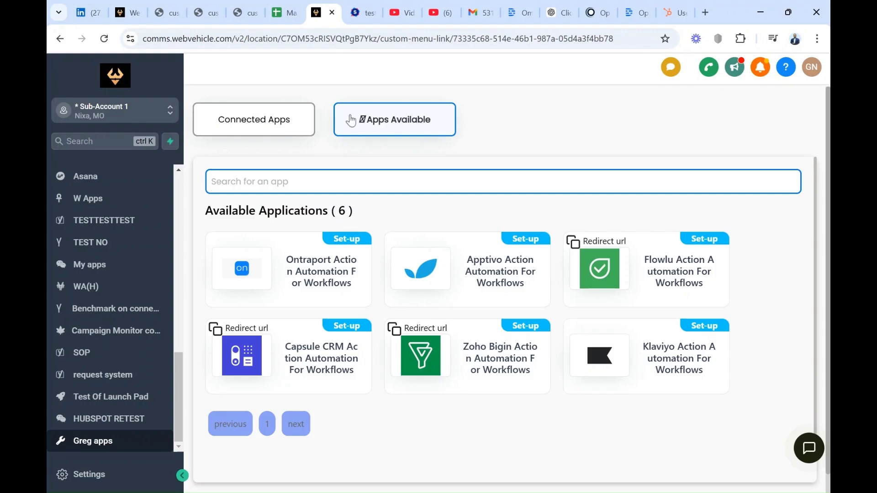
left_click(319, 185)
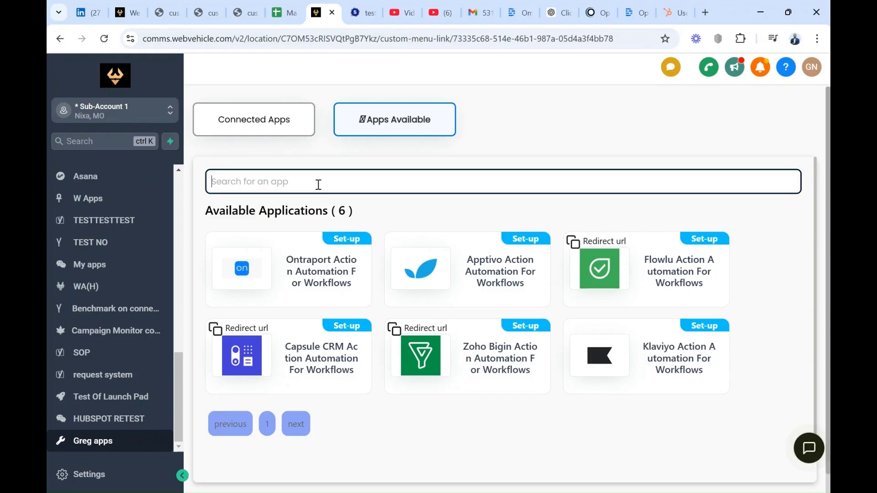
type("hubspot")
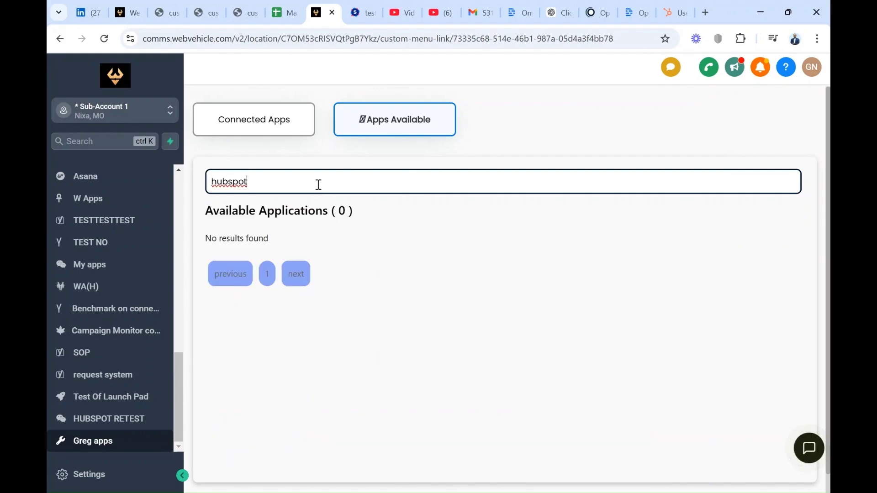
- Show the connected apps and open setup for HubSpot Action Automation For Workflows
left_click(258, 122)
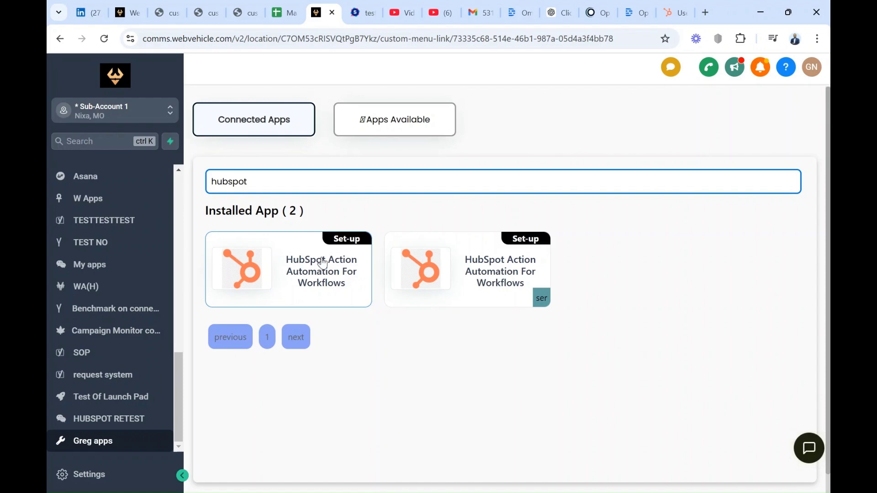
left_click(340, 241)
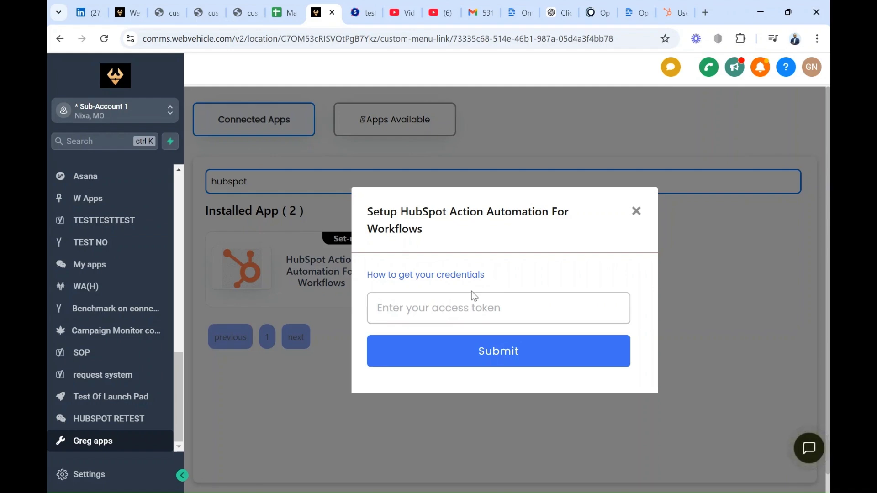
- In HubSpot's Private Apps settings, start a private app named 'Token' with description 'Test'
key("ctrl+9")
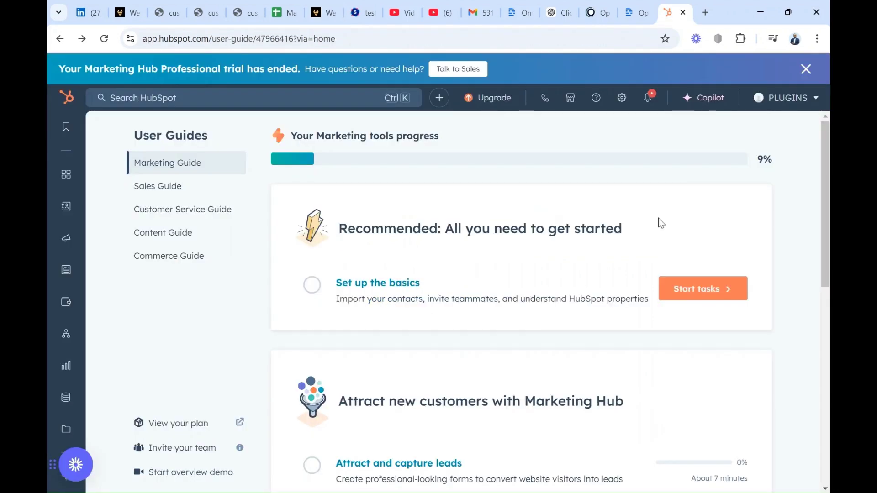
left_click(622, 100)
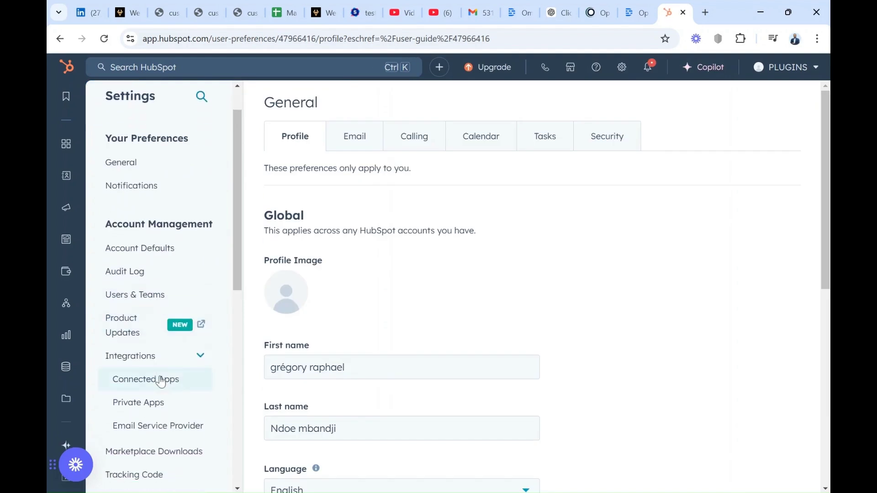
left_click(137, 403)
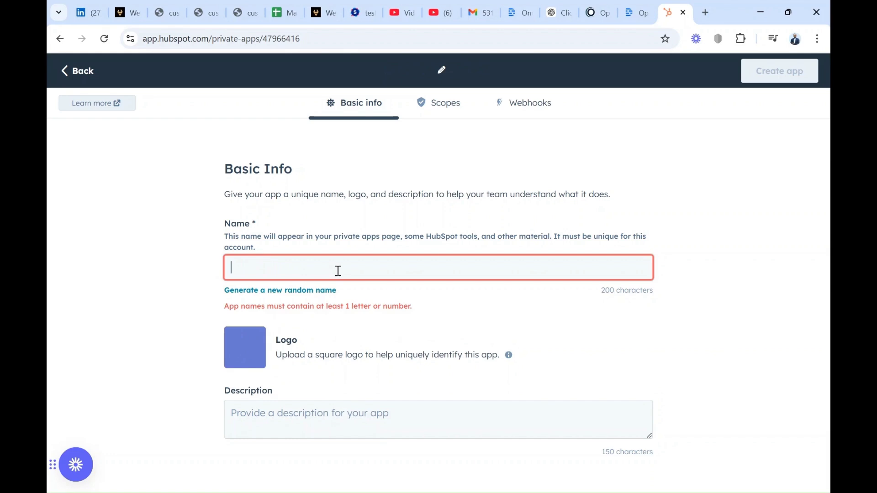
type("Token")
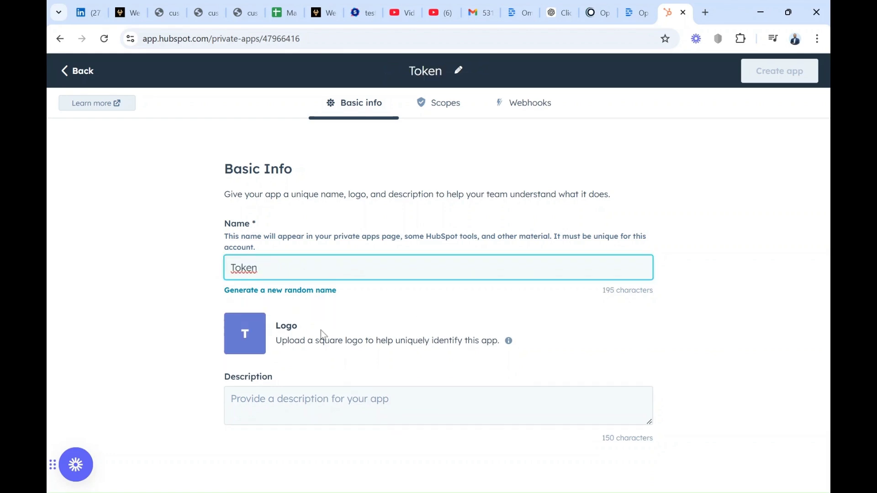
left_click(307, 406)
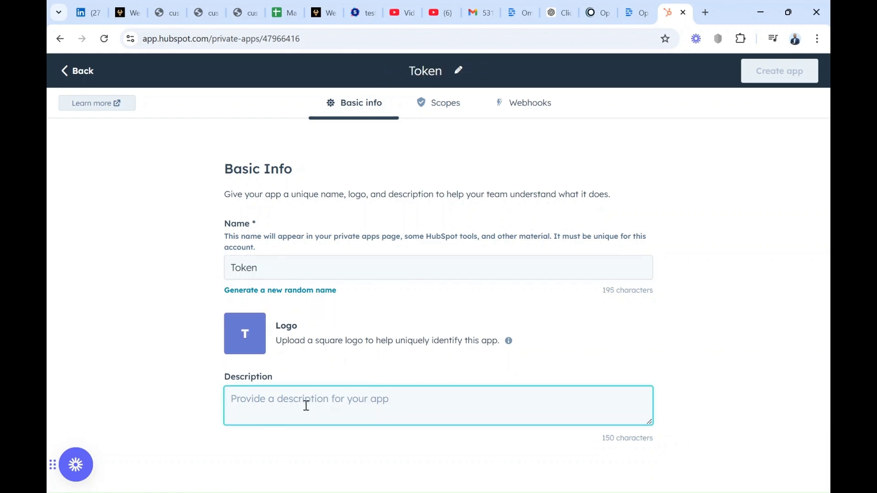
type("Test")
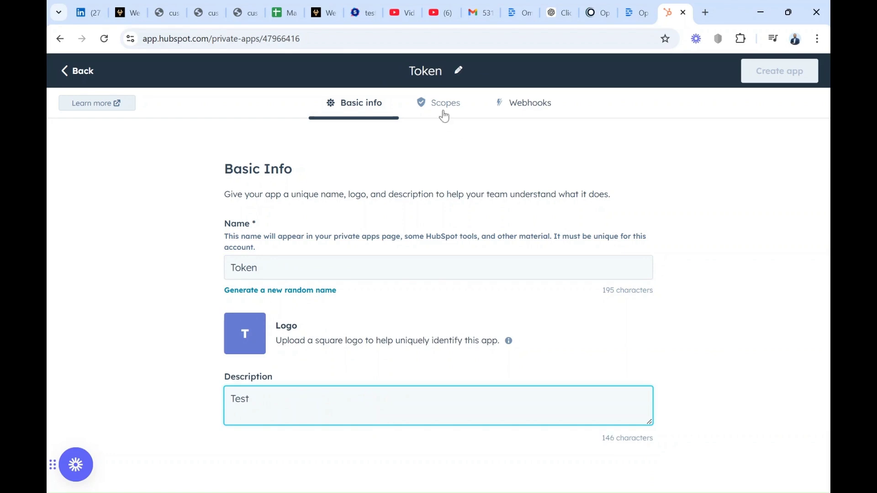
- Add the crm.export, crm.import and crm.schemas.courses.read scopes, create the app, and copy its access token
left_click(446, 105)
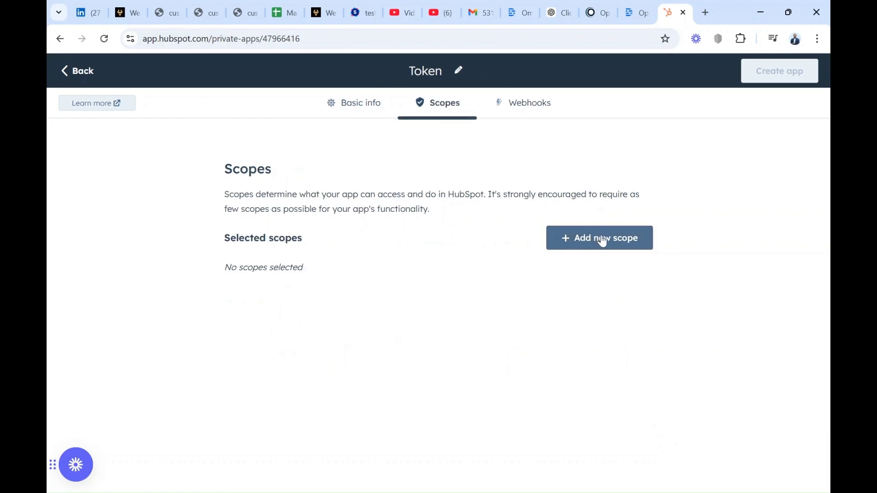
left_click(601, 239)
left_click(781, 241)
scroll(786, 256, "down", 20)
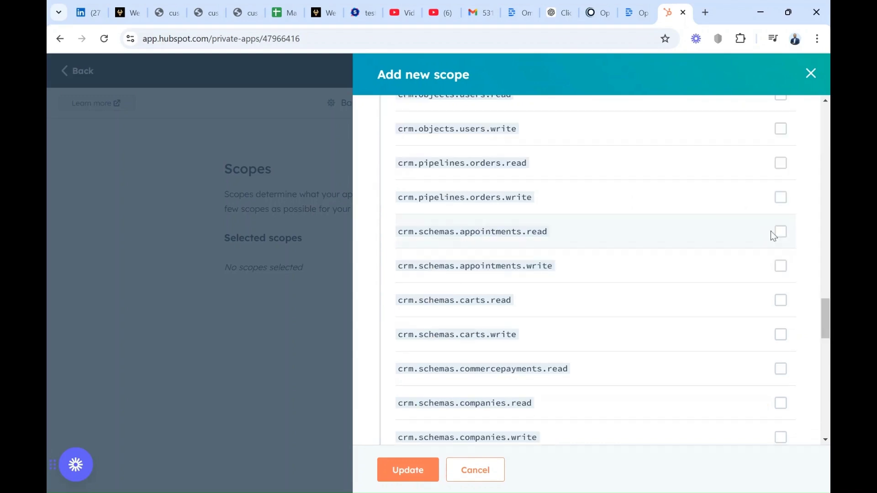
scroll(750, 320, "down", 3)
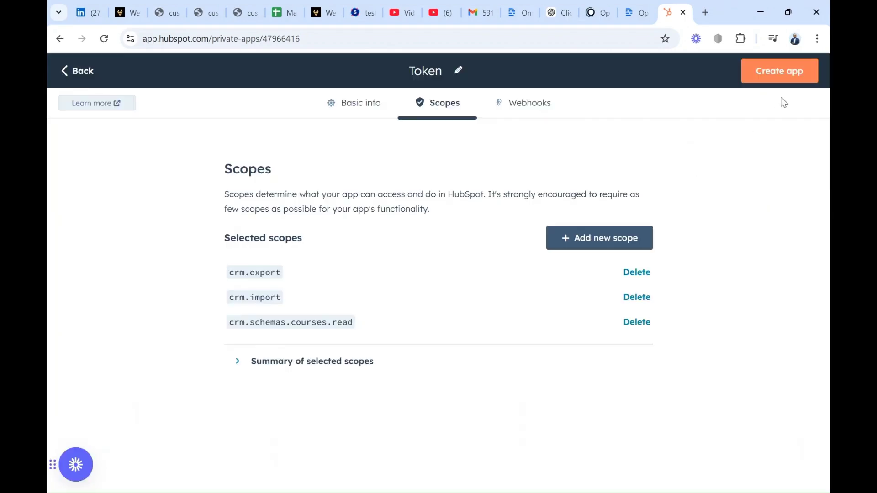
left_click(789, 77)
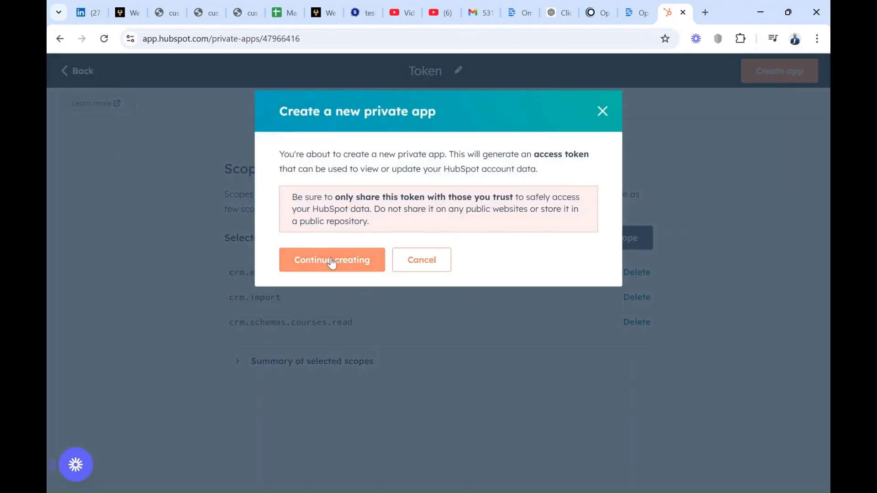
left_click(332, 262)
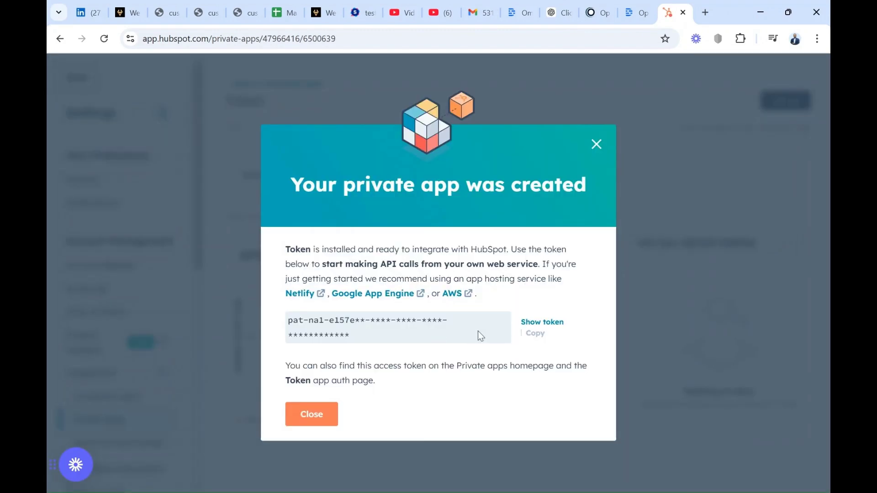
left_click(534, 323)
left_click(538, 333)
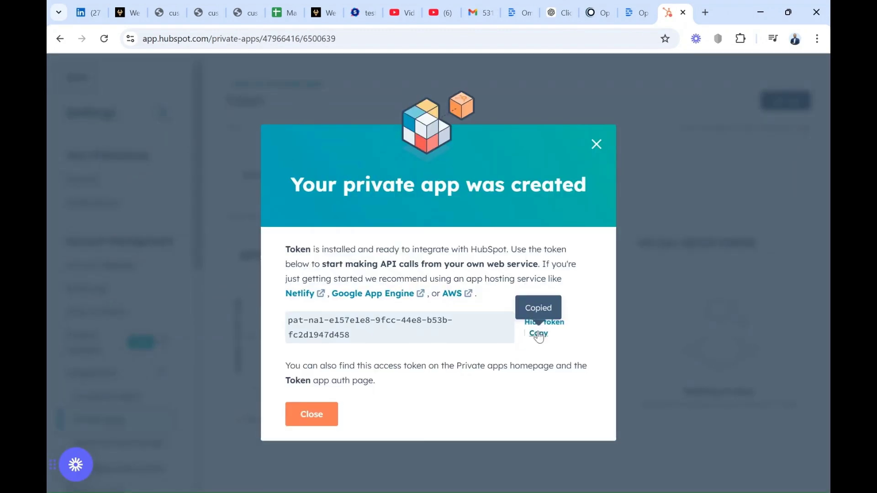
- Paste the copied HubSpot access token into the WebVehicle setup form and submit it
left_click(320, 12)
left_click(456, 317)
key("ctrl+v")
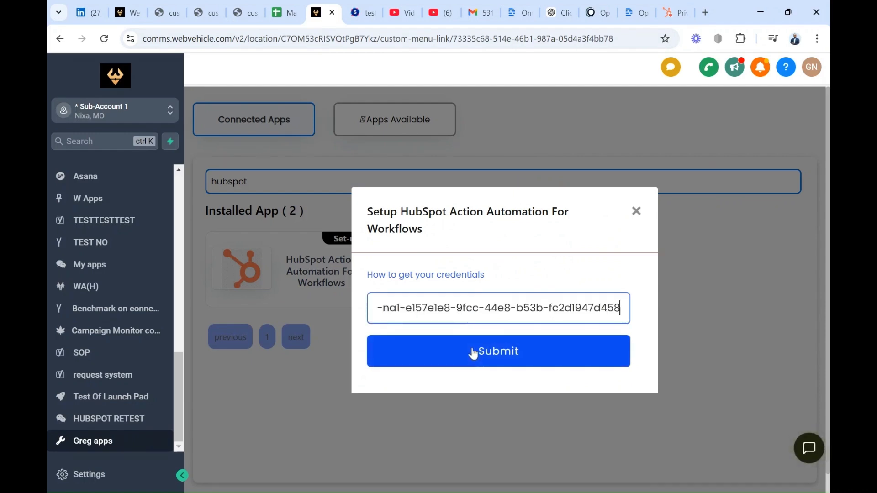
left_click(473, 354)
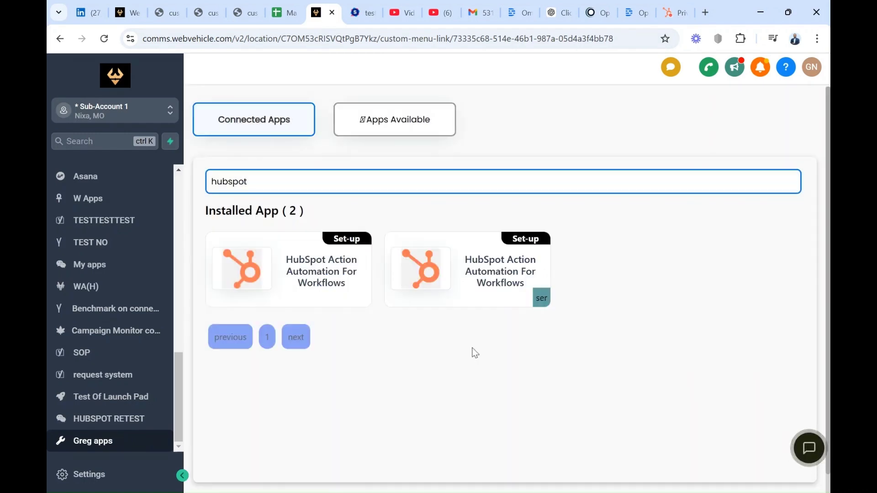